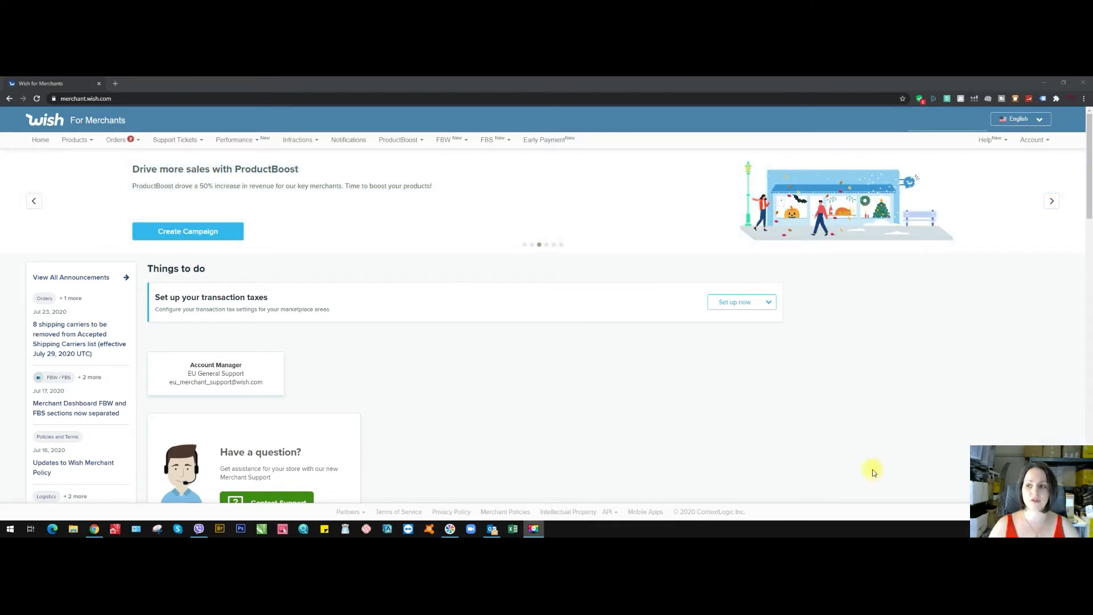
- Open the account's shipping settings and pass the security check with the account password and SMS verification code
{"action": "left_click", "coordinate": [1047, 139]}
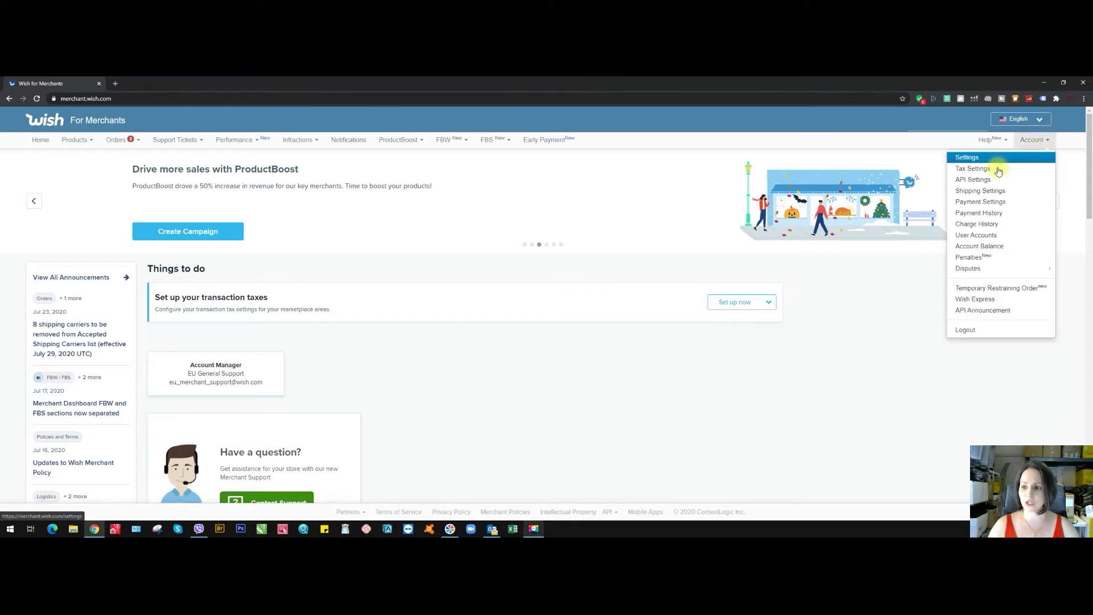
{"action": "left_click", "coordinate": [976, 225]}
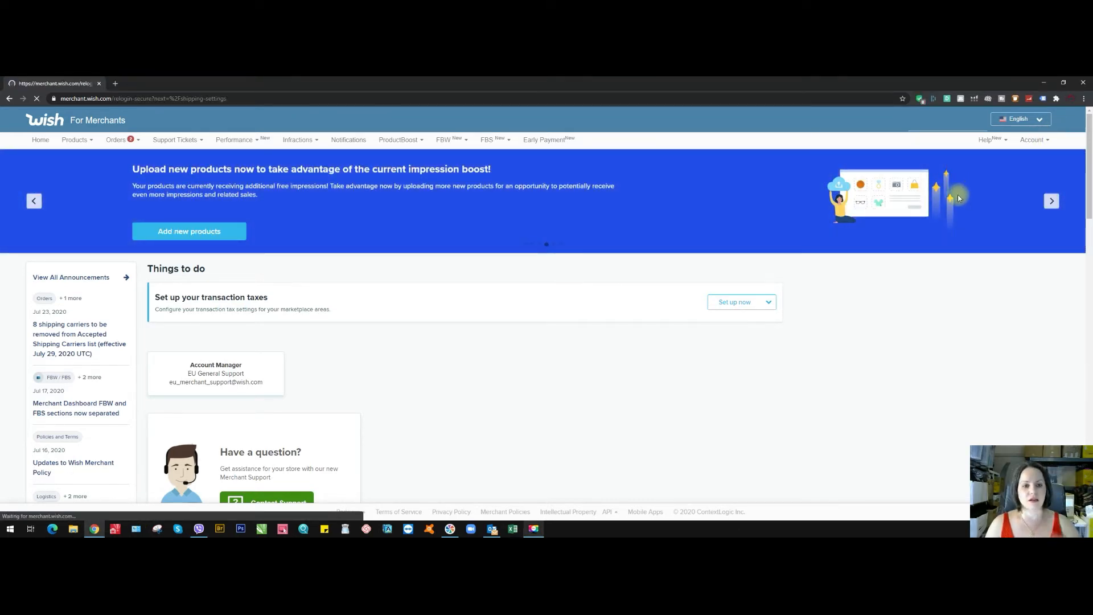
{"action": "left_click", "coordinate": [551, 239]}
{"action": "left_click", "coordinate": [549, 276]}
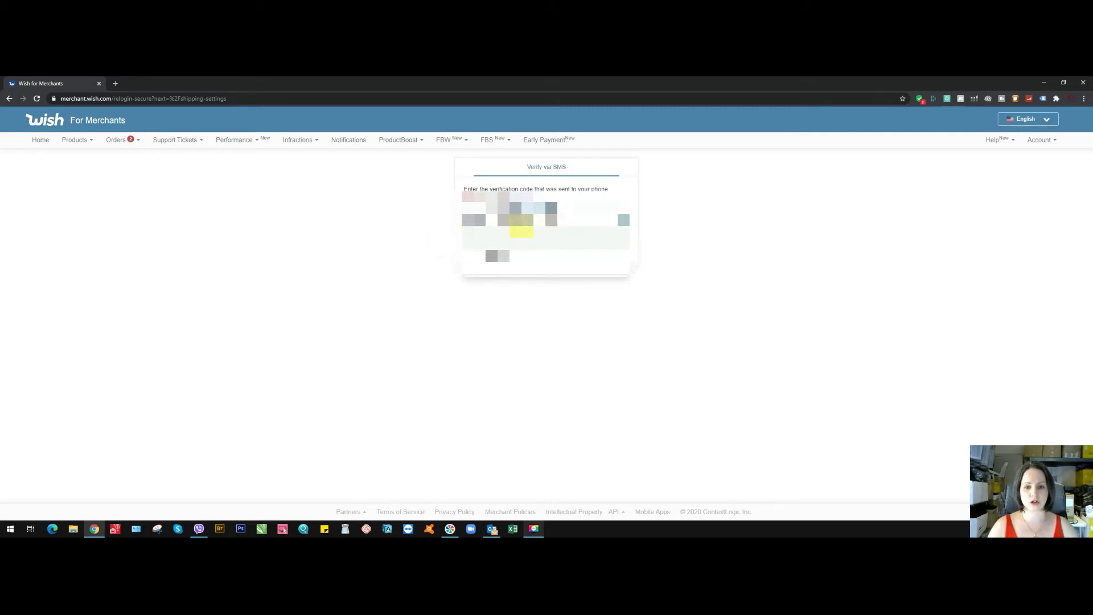
{"action": "left_click", "coordinate": [685, 262]}
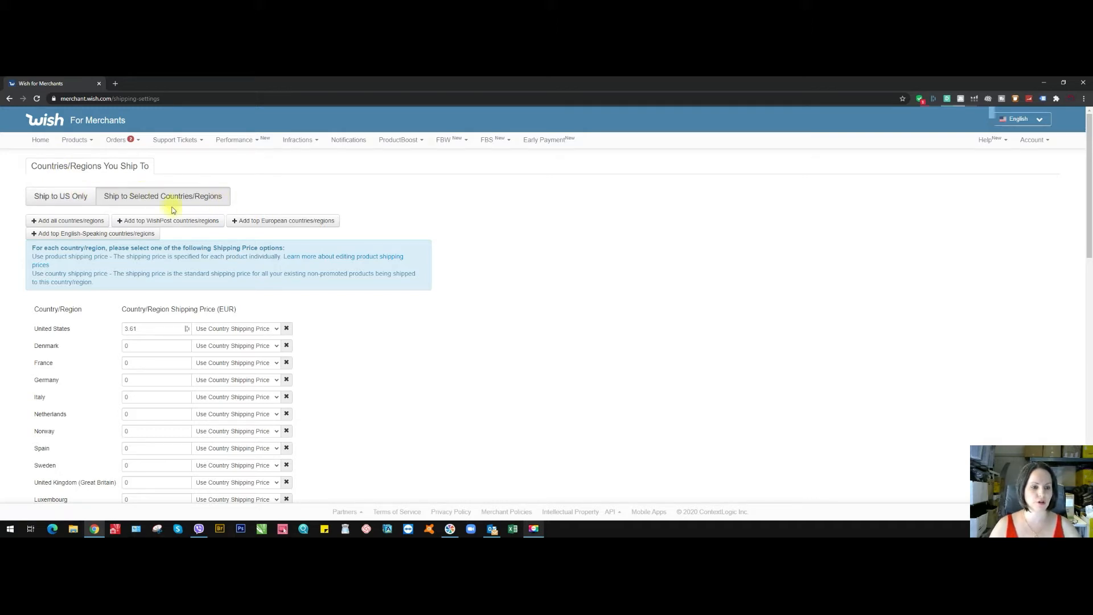
- Switch to Ship to US Only and examine the shipping price options offered for the United States
{"action": "left_click", "coordinate": [68, 202]}
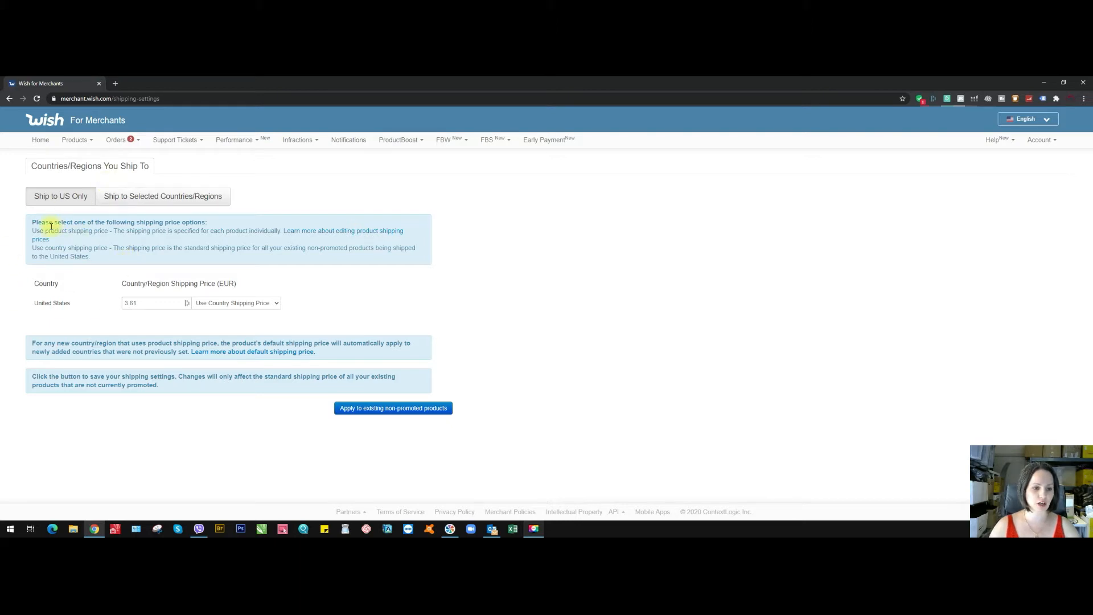
{"action": "left_click", "coordinate": [276, 304]}
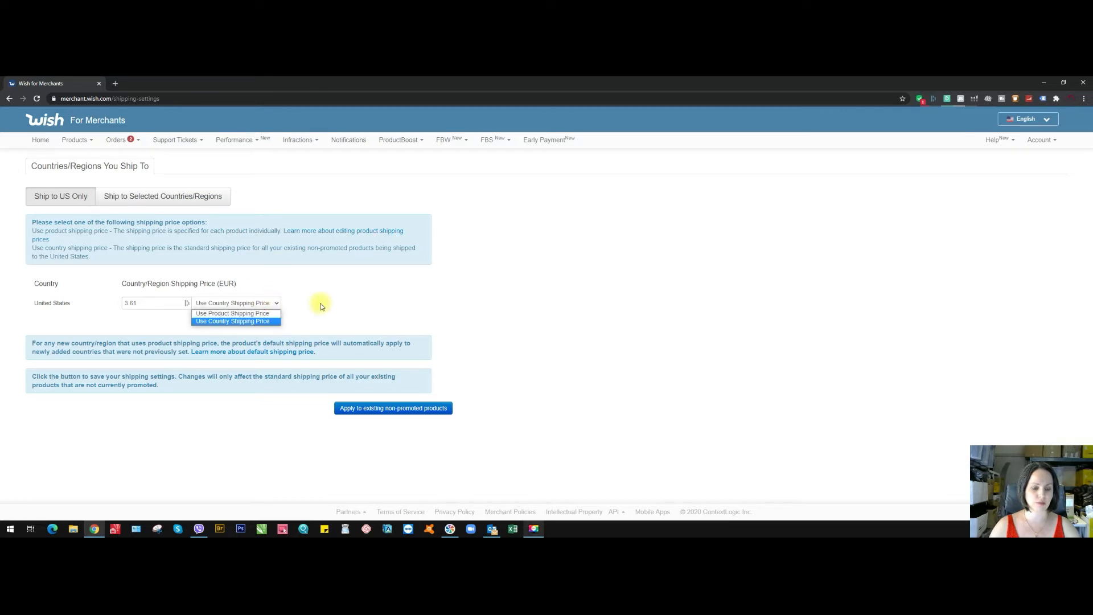
{"action": "left_click", "coordinate": [320, 307]}
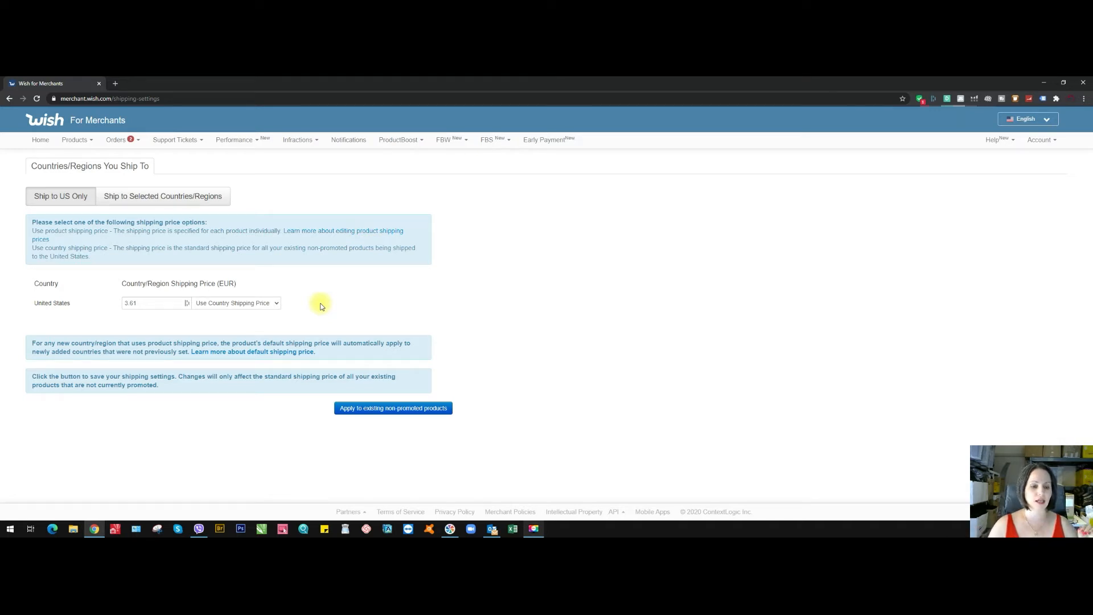
{"action": "left_click", "coordinate": [276, 303]}
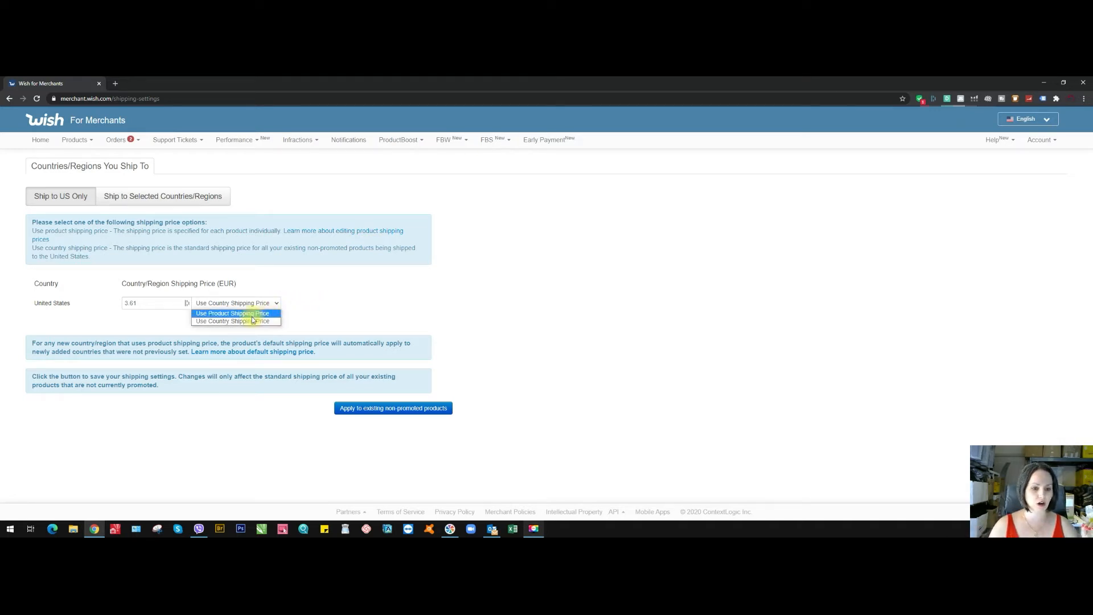
{"action": "left_click", "coordinate": [304, 314]}
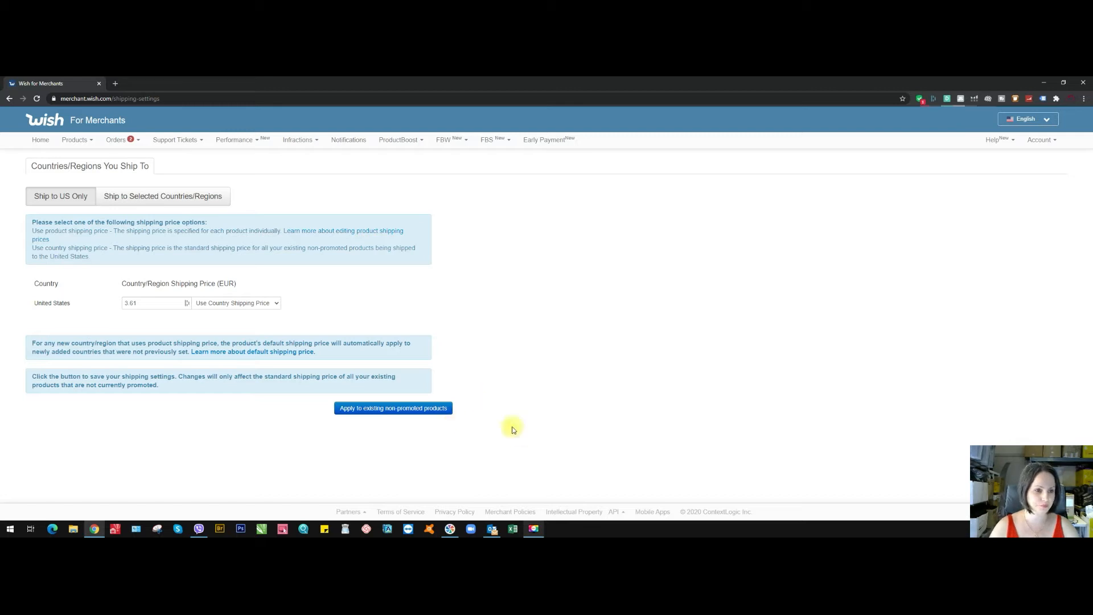
- Switch to Ship to Selected Countries/Regions and review the shipping price of each listed country, including Israel and Canada
{"action": "left_click", "coordinate": [186, 199]}
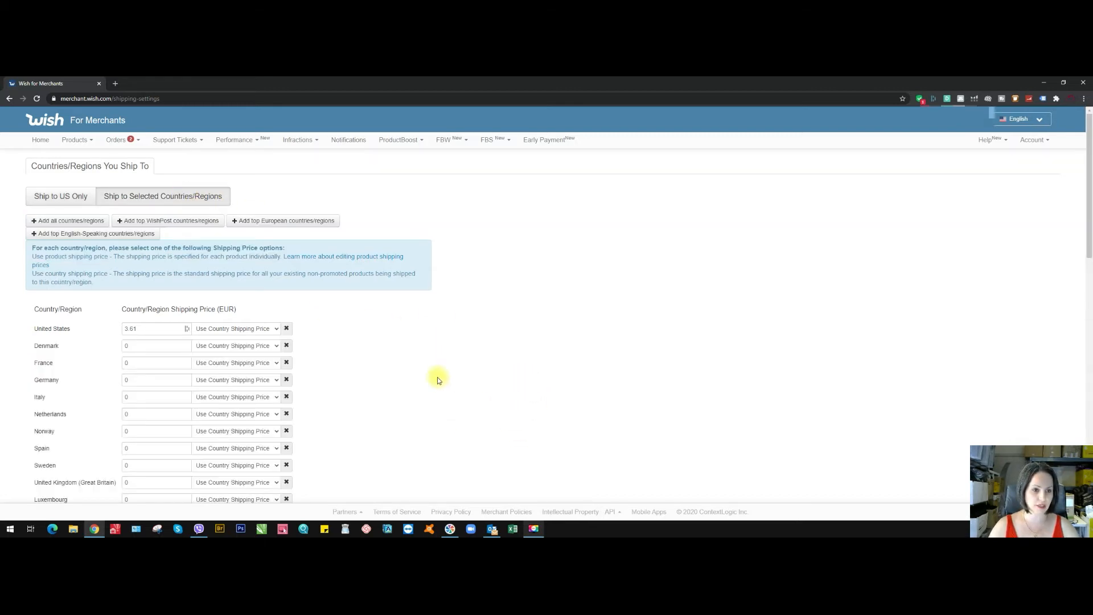
{"action": "scroll", "coordinate": [437, 377], "scroll_direction": "down", "scroll_amount": 1}
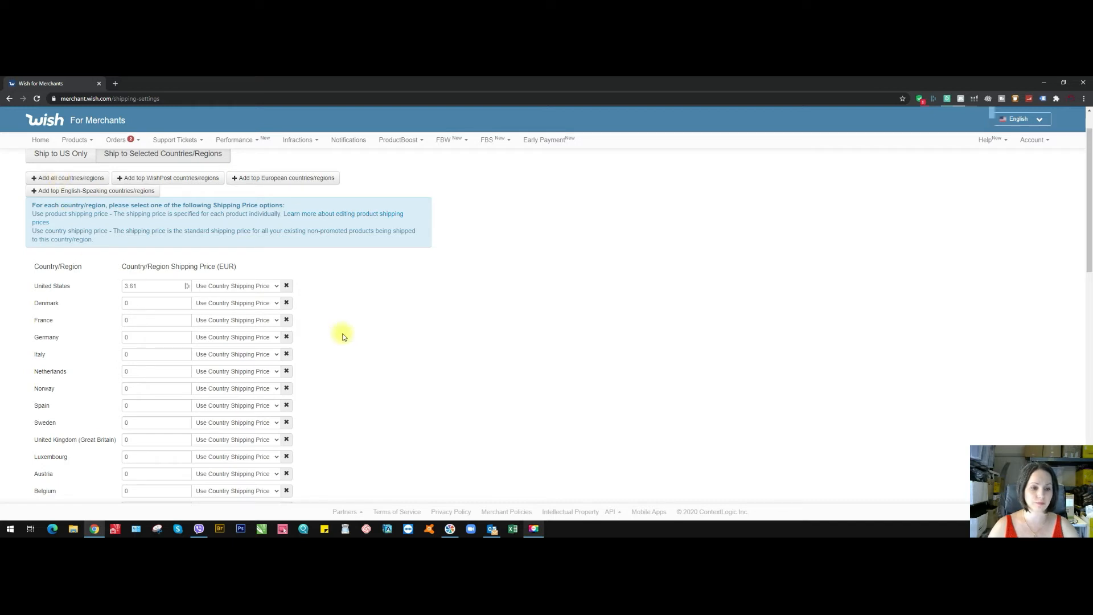
{"action": "scroll", "coordinate": [349, 335], "scroll_direction": "down", "scroll_amount": 1}
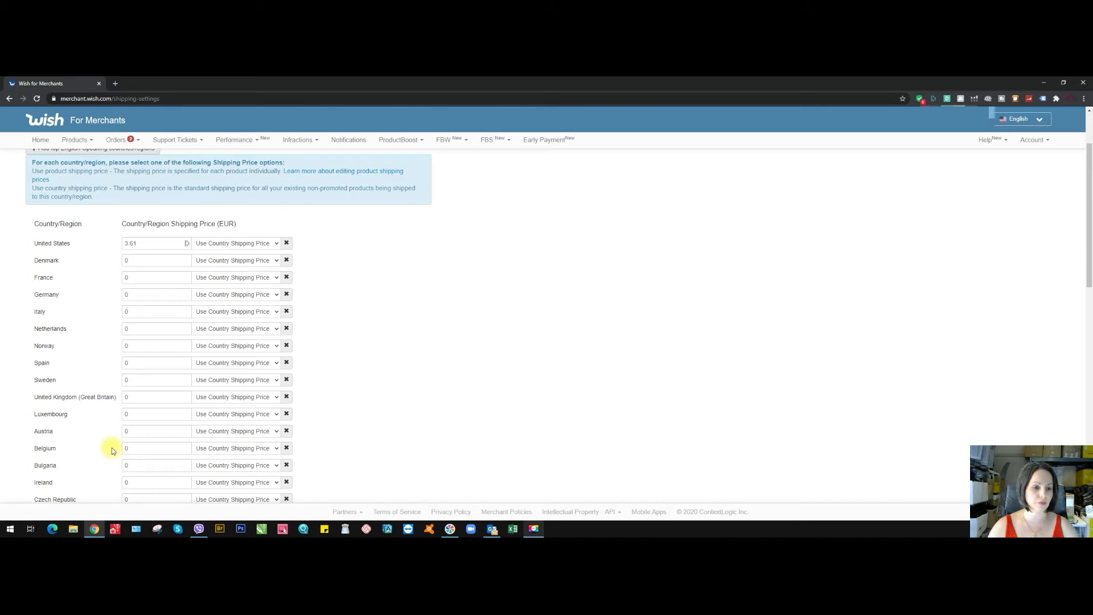
{"action": "scroll", "coordinate": [113, 446], "scroll_direction": "down", "scroll_amount": 4}
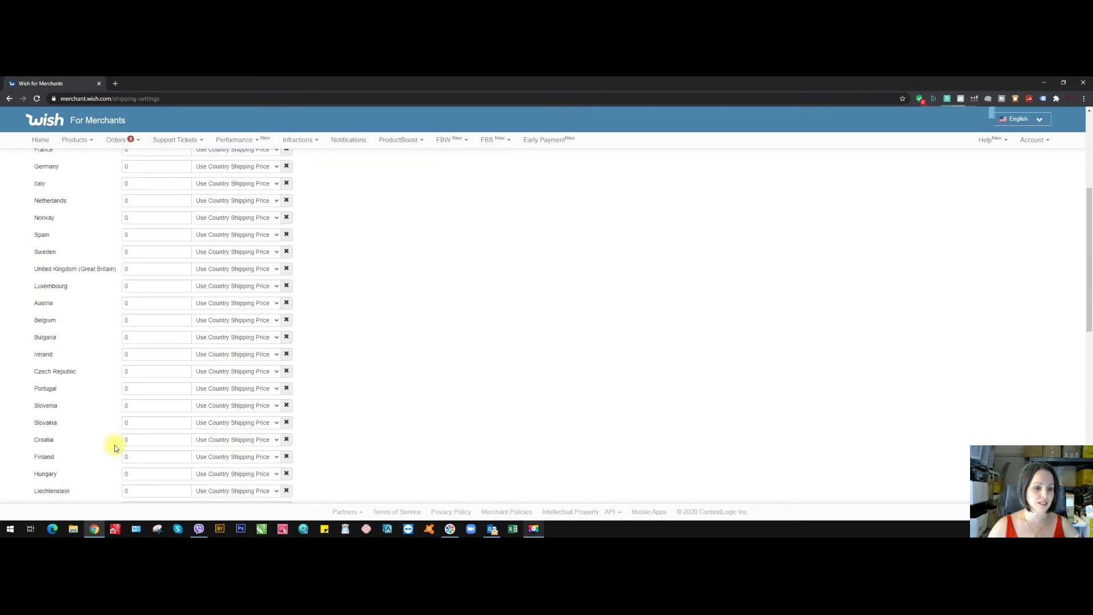
{"action": "scroll", "coordinate": [115, 445], "scroll_direction": "down", "scroll_amount": 2}
{"action": "scroll", "coordinate": [114, 445], "scroll_direction": "down", "scroll_amount": 2}
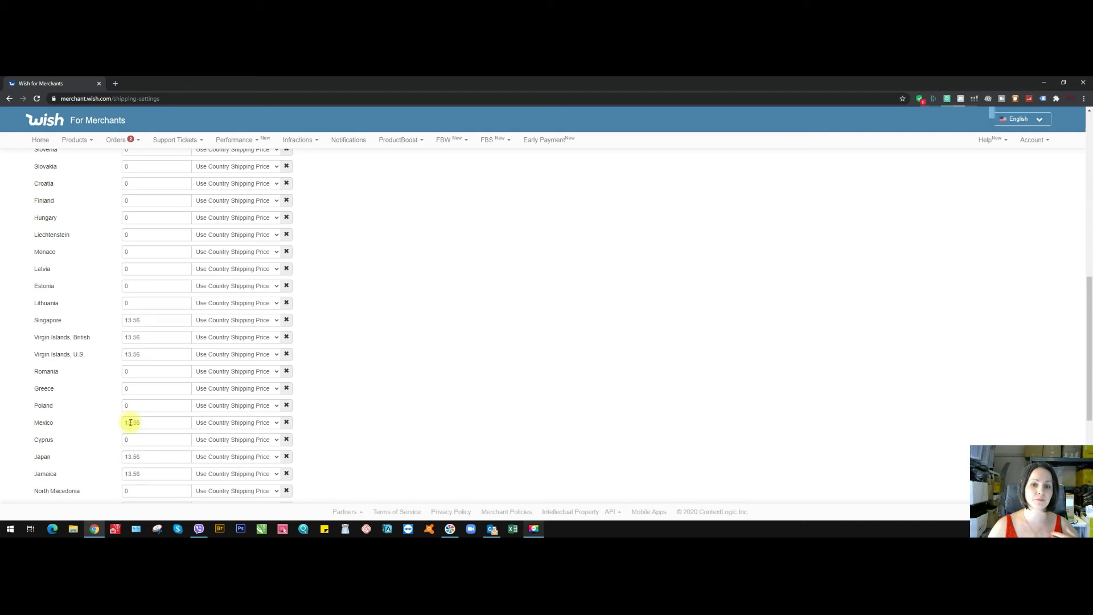
{"action": "scroll", "coordinate": [129, 423], "scroll_direction": "down", "scroll_amount": 2}
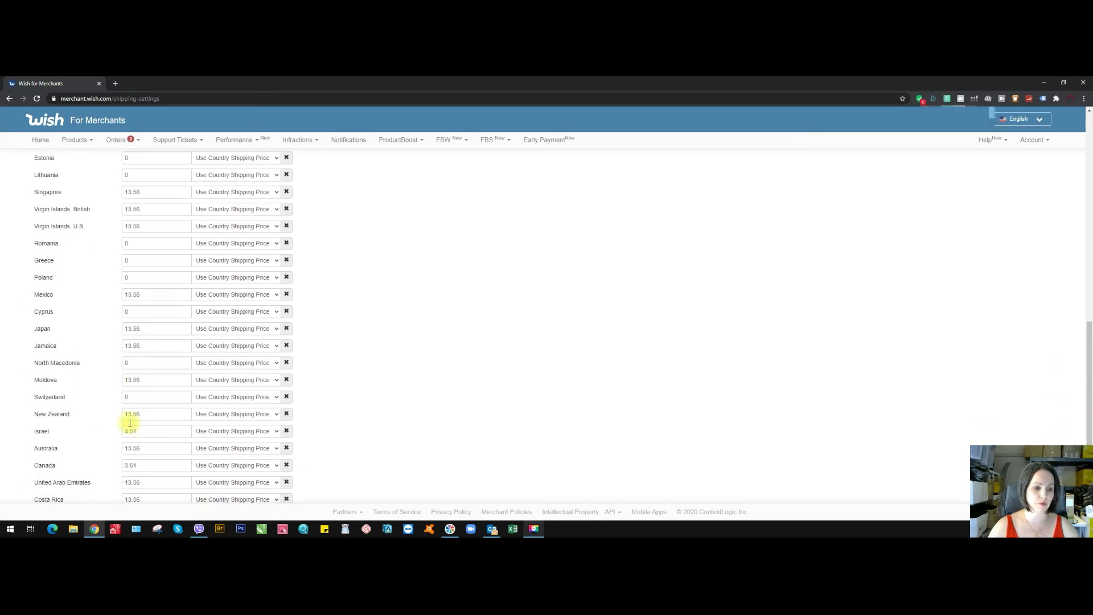
{"action": "scroll", "coordinate": [117, 418], "scroll_direction": "down", "scroll_amount": 2}
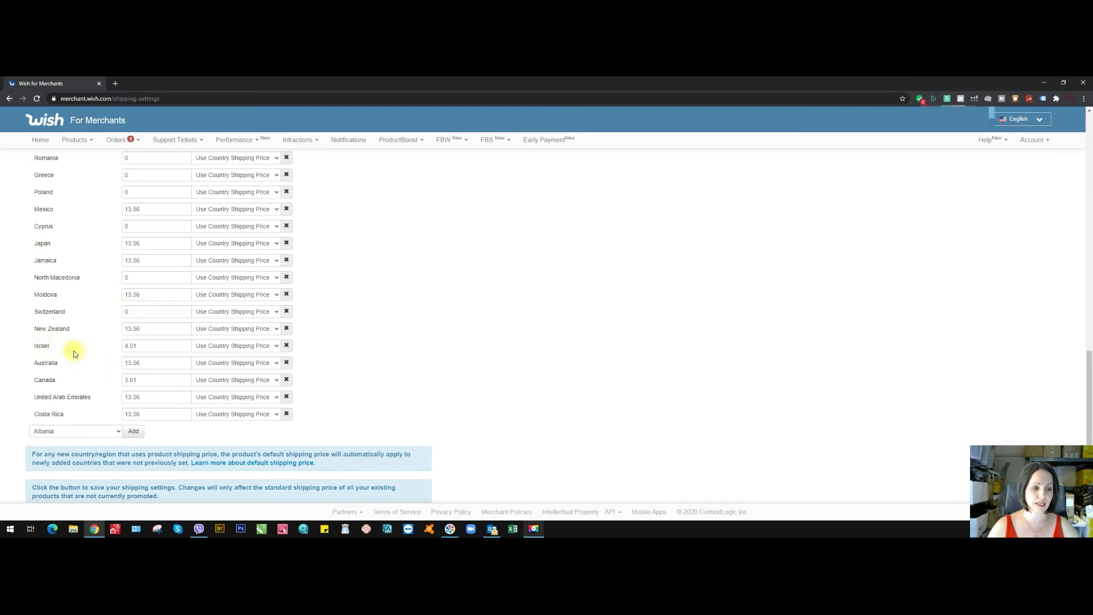
{"action": "left_click", "coordinate": [143, 345]}
{"action": "left_click", "coordinate": [145, 382]}
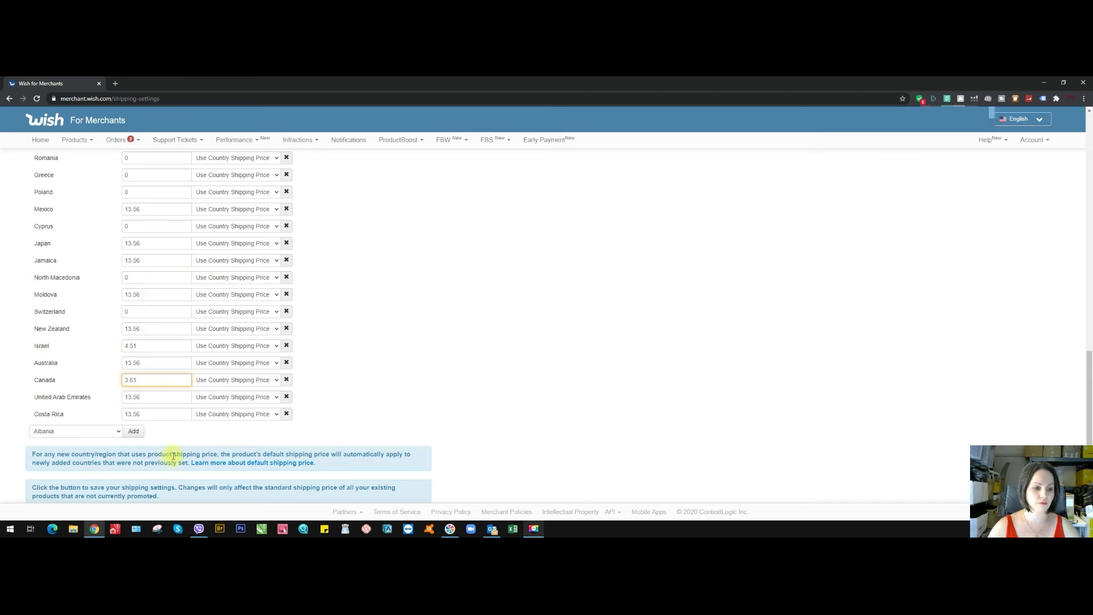
{"action": "scroll", "coordinate": [408, 412], "scroll_direction": "down", "scroll_amount": 1}
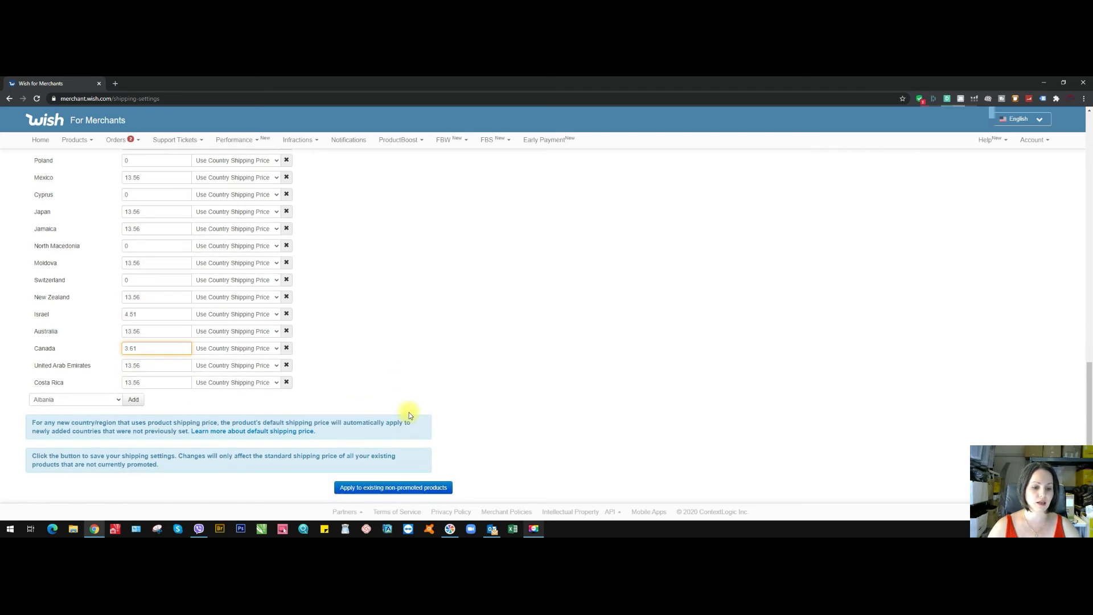
{"action": "scroll", "coordinate": [400, 397], "scroll_direction": "up", "scroll_amount": 4}
{"action": "scroll", "coordinate": [399, 397], "scroll_direction": "up", "scroll_amount": 10}
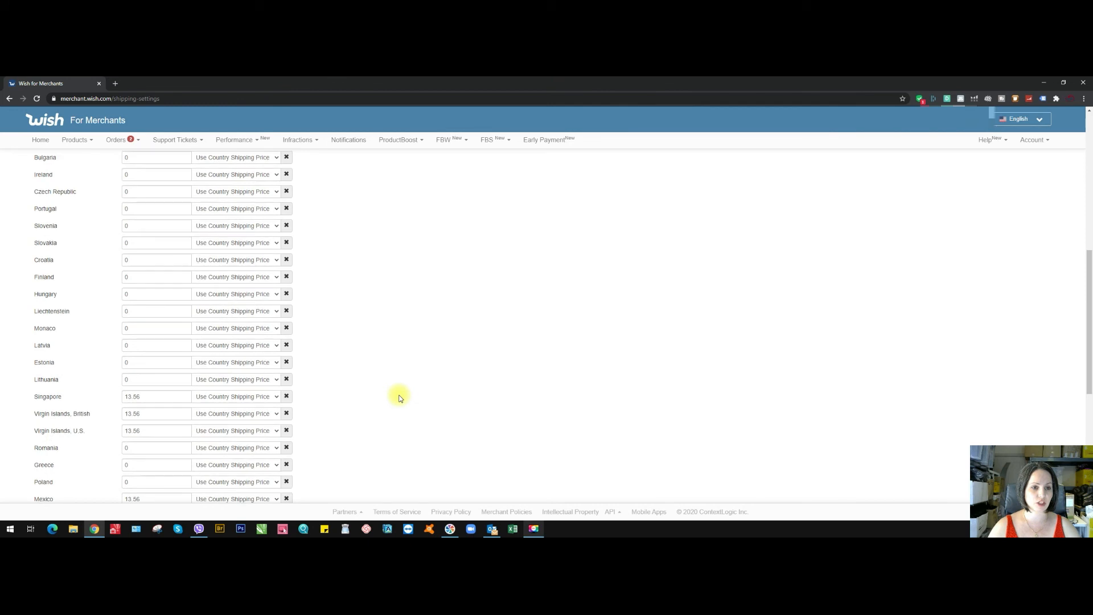
{"action": "scroll", "coordinate": [399, 397], "scroll_direction": "down", "scroll_amount": 12}
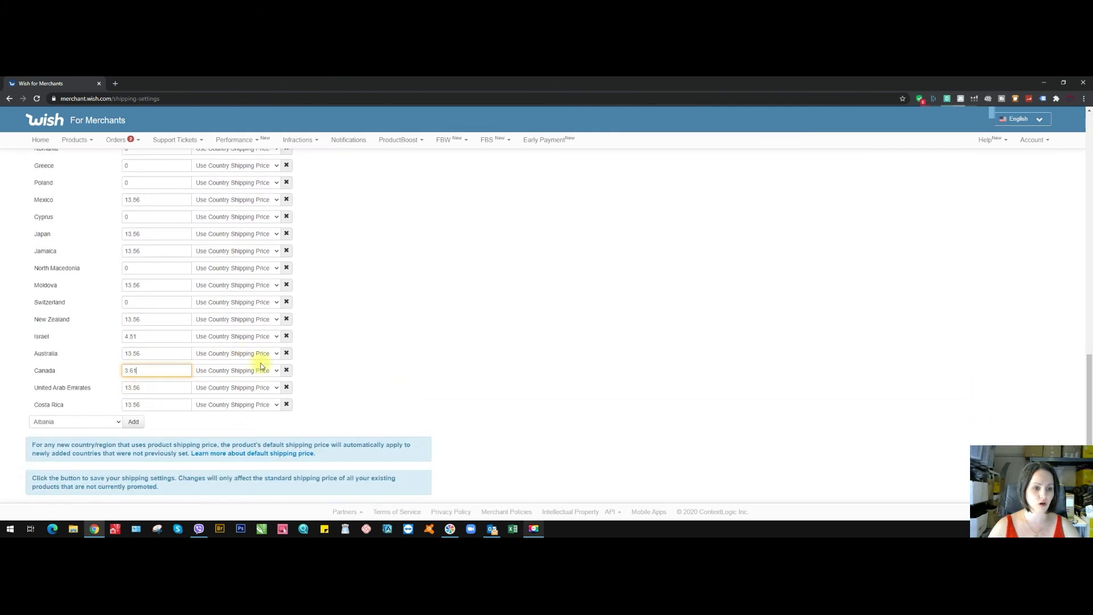
{"action": "scroll", "coordinate": [316, 387], "scroll_direction": "down", "scroll_amount": 1}
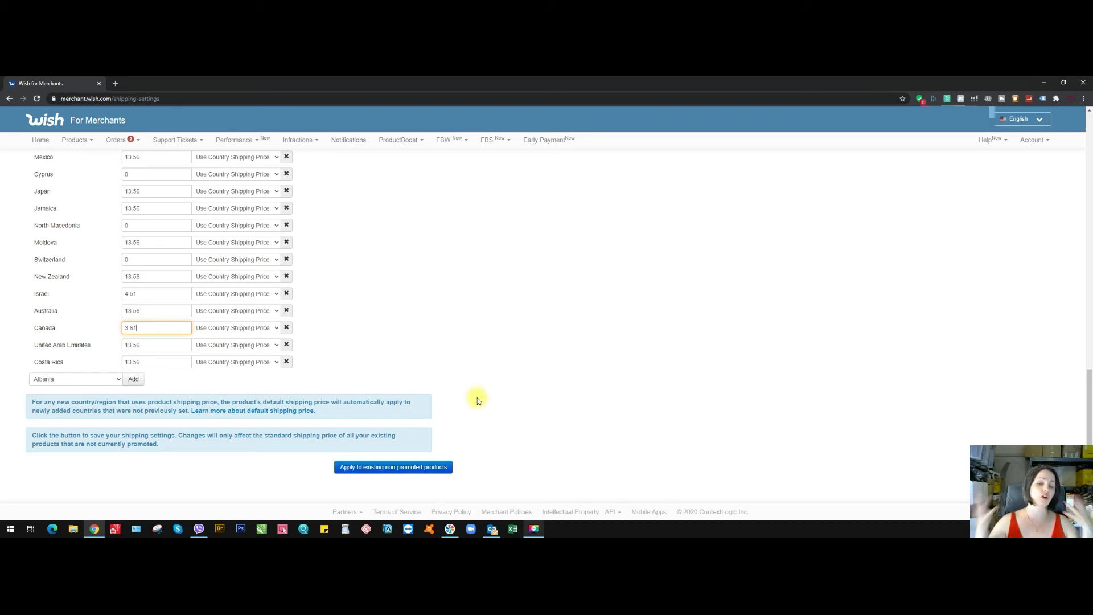
{"action": "left_click", "coordinate": [413, 342]}
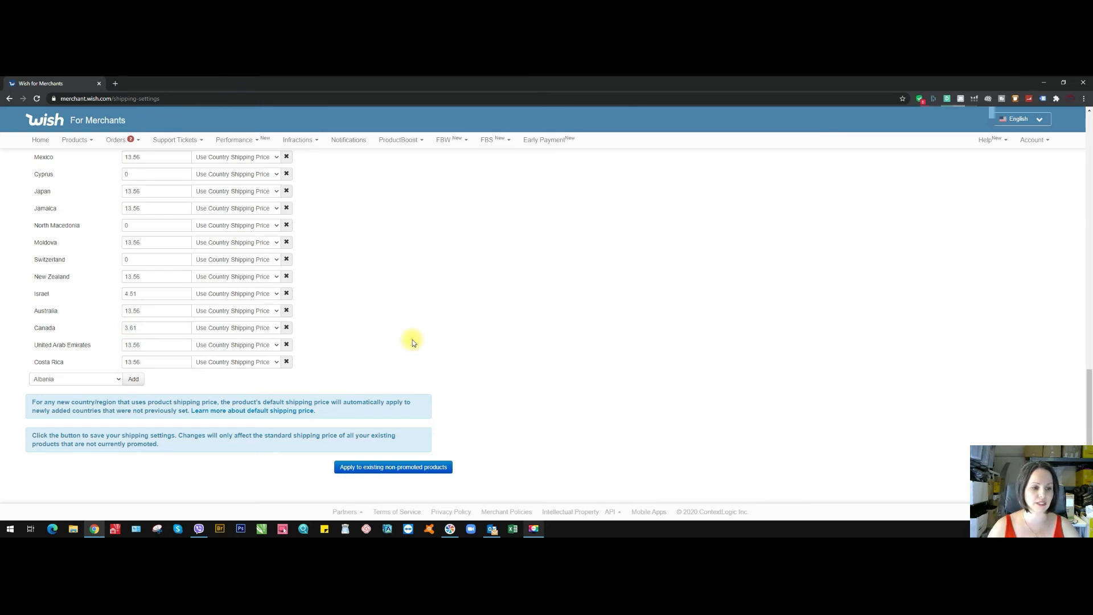
- Add Gibraltar to the list of countries/regions shipped to
{"action": "left_click", "coordinate": [105, 377]}
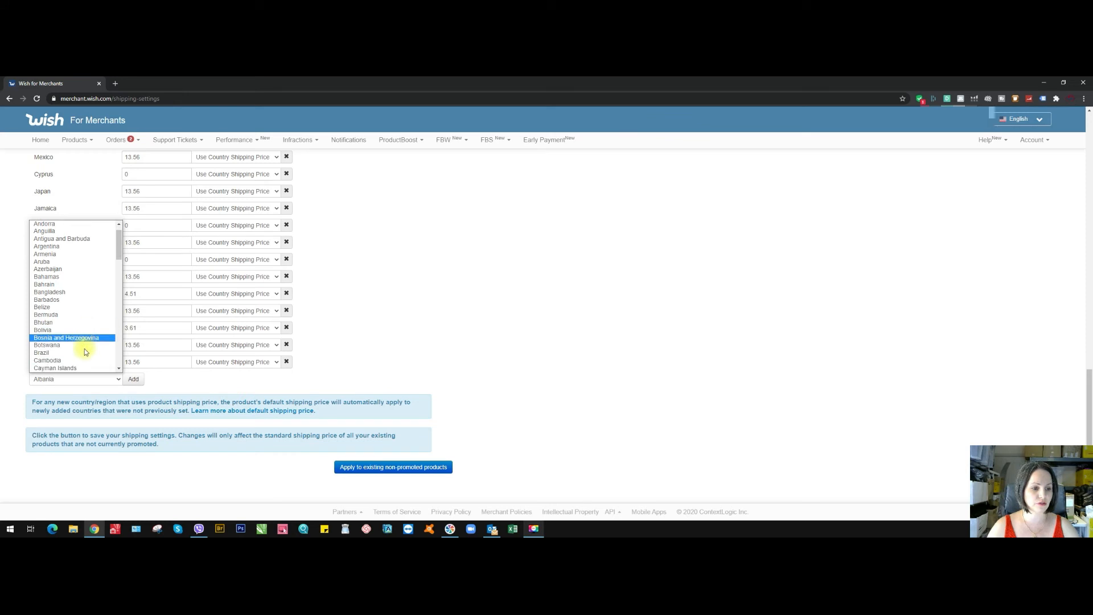
{"action": "scroll", "coordinate": [85, 282], "scroll_direction": "down", "scroll_amount": 4}
{"action": "scroll", "coordinate": [73, 348], "scroll_direction": "down", "scroll_amount": 1}
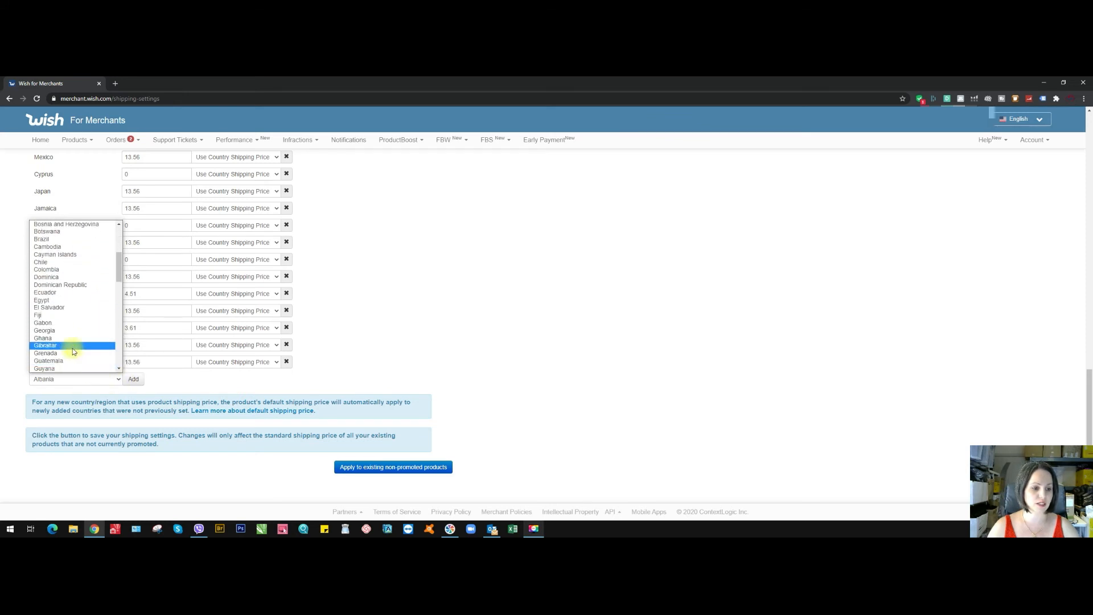
{"action": "left_click", "coordinate": [71, 345]}
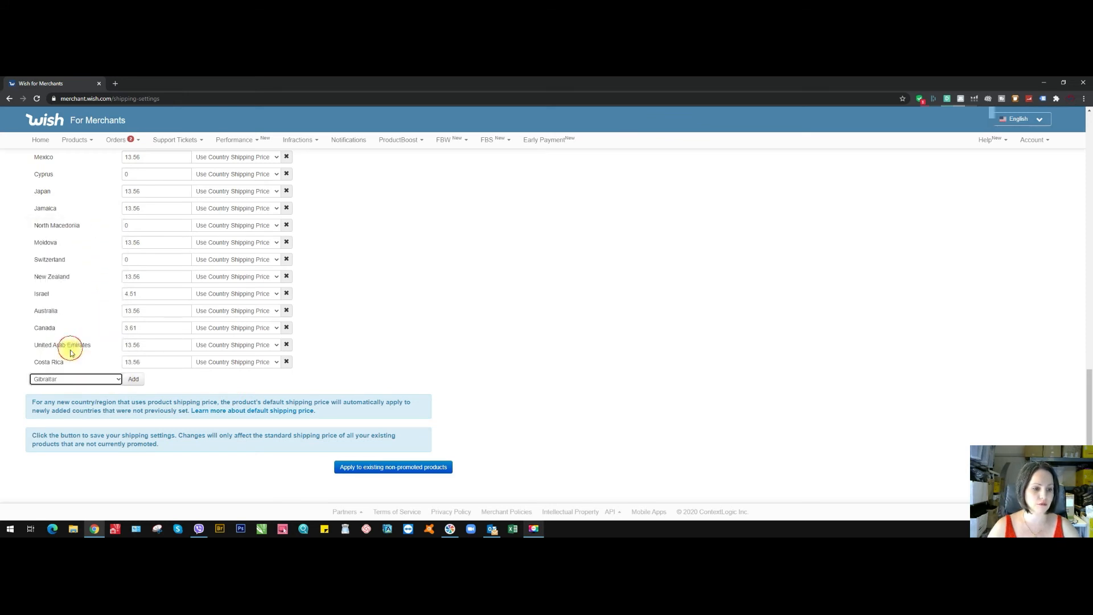
{"action": "left_click", "coordinate": [133, 378]}
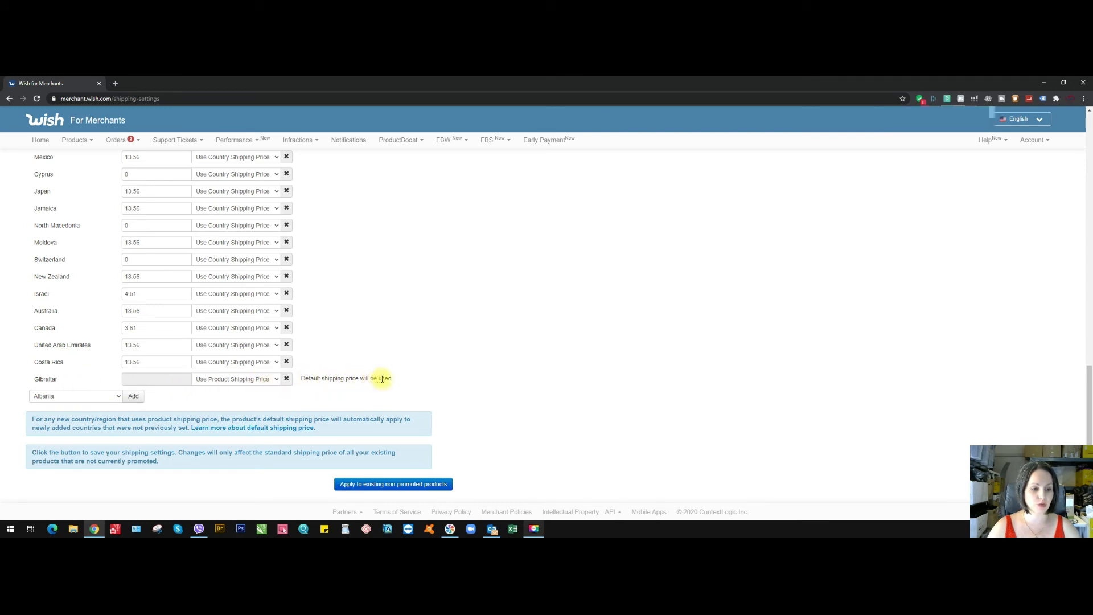
- Set Gibraltar to Use Country Shipping Price with a price of 19.99 EUR
{"action": "left_click", "coordinate": [276, 379]}
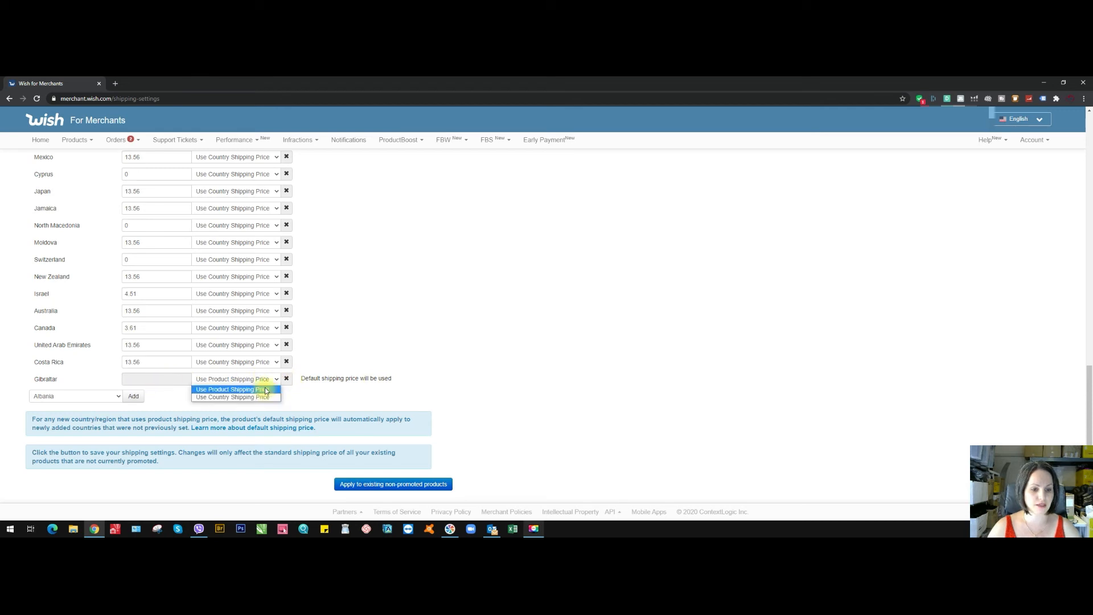
{"action": "left_click", "coordinate": [258, 396]}
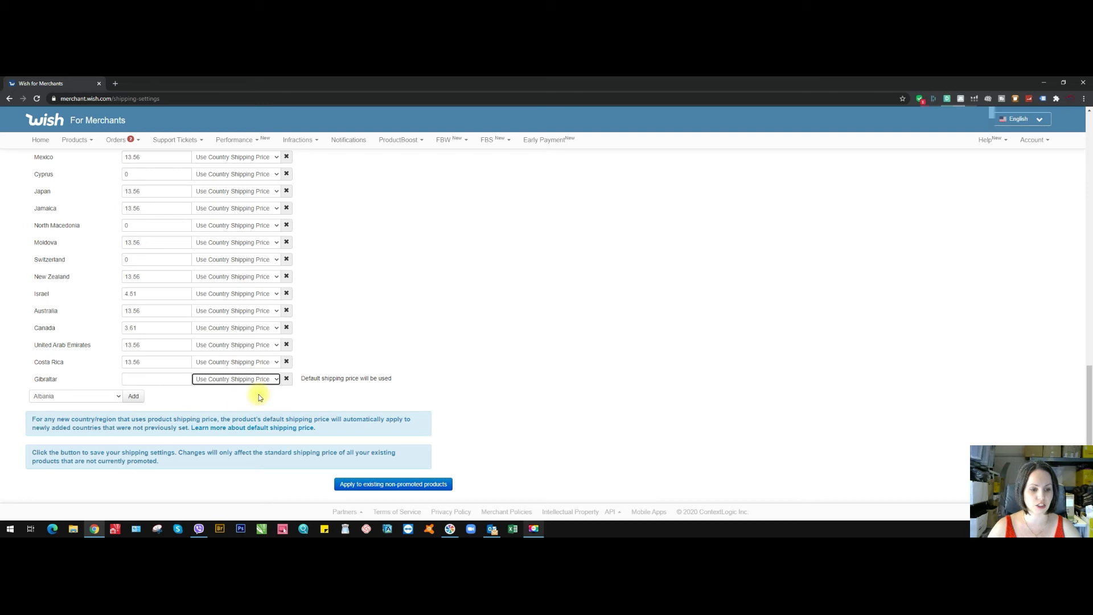
{"action": "left_click", "coordinate": [159, 378]}
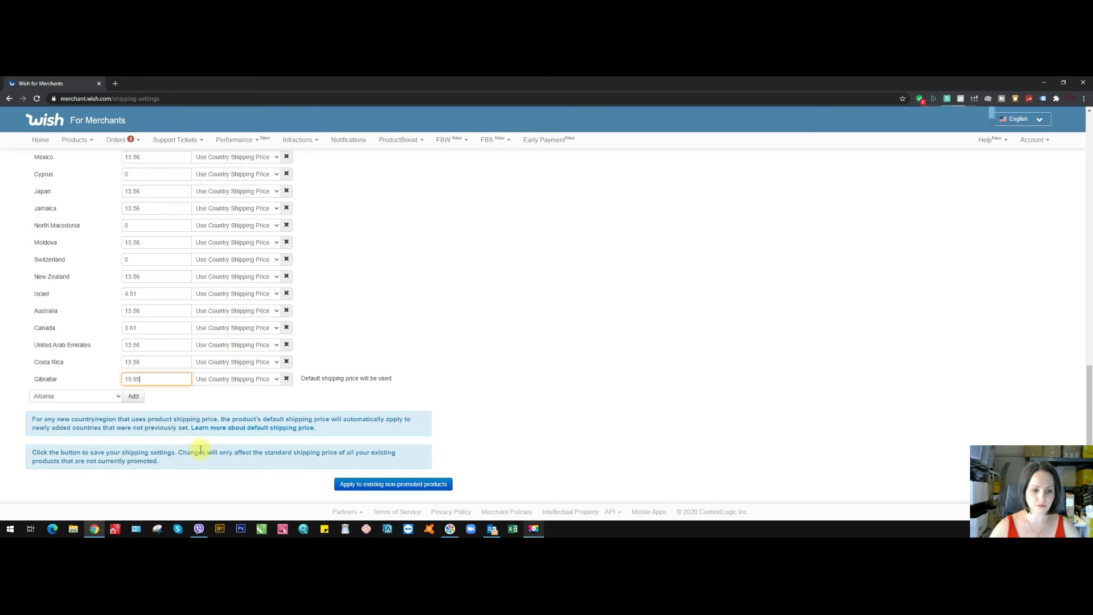
- Clear Gibraltar's shipping price and remove its row from the country list
{"action": "key", "text": "BackSpace"}
{"action": "key", "text": "BackSpace"}
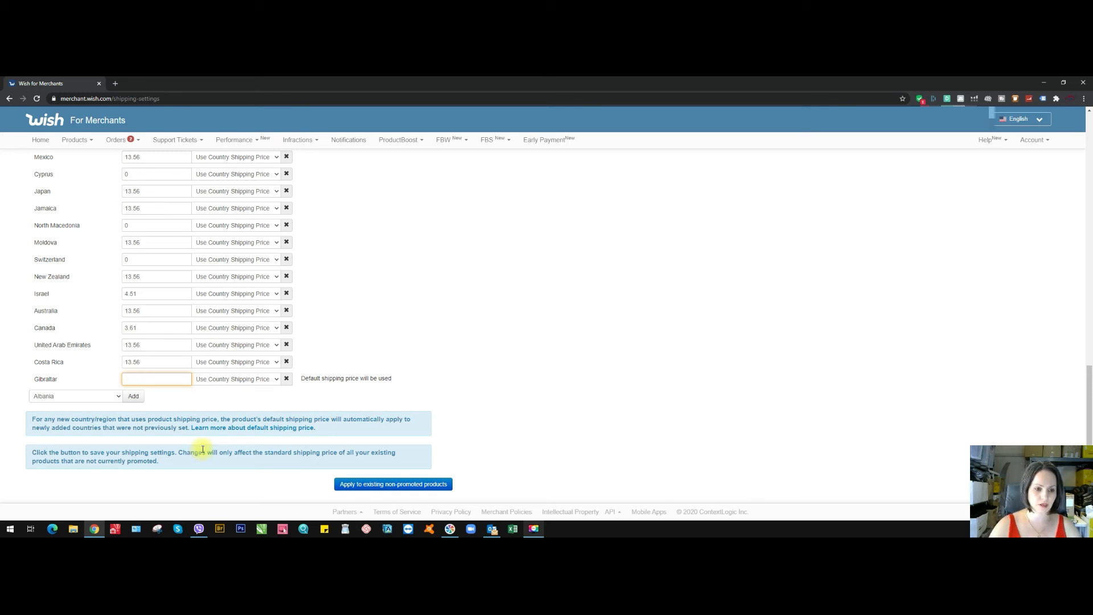
{"action": "left_click", "coordinate": [287, 379]}
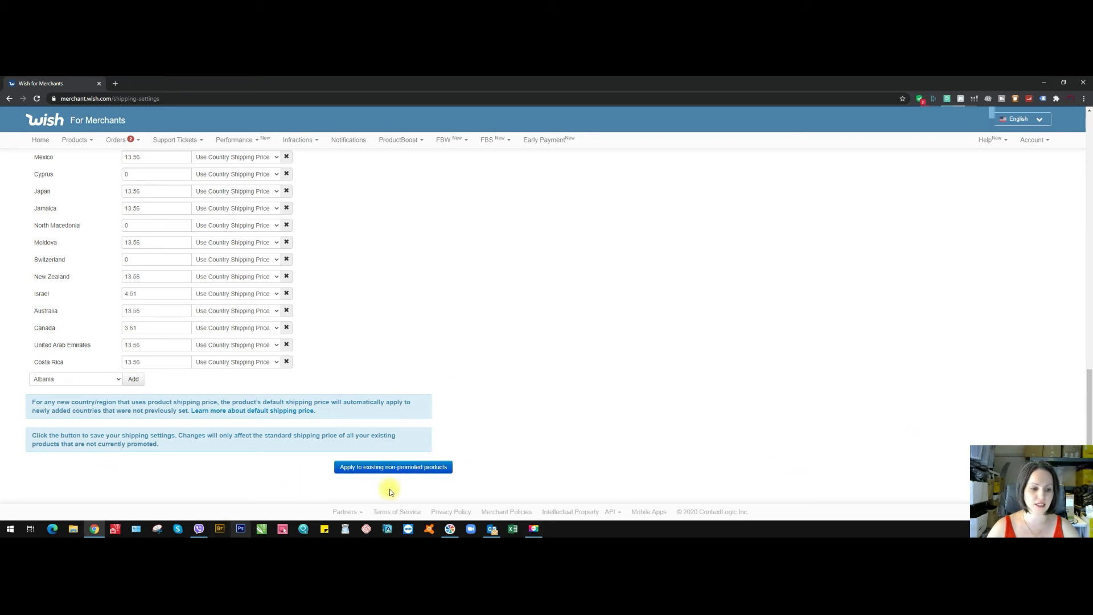
- Examine the shipping price options for the United States in the selected countries list, keeping the current choice
{"action": "scroll", "coordinate": [464, 474], "scroll_direction": "up", "scroll_amount": 2}
{"action": "scroll", "coordinate": [464, 474], "scroll_direction": "up", "scroll_amount": 15}
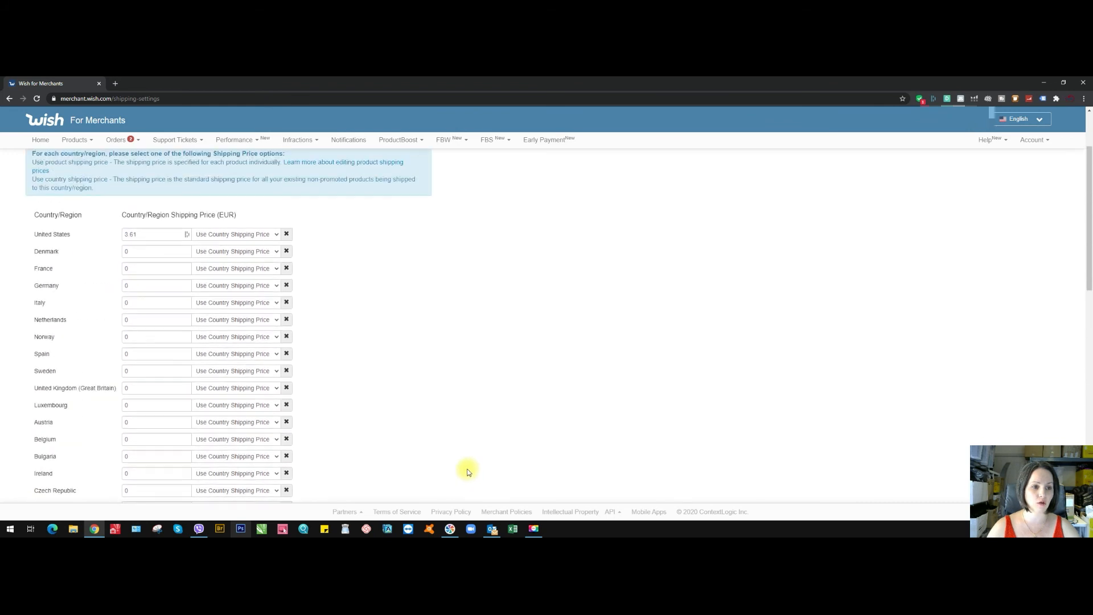
{"action": "scroll", "coordinate": [468, 471], "scroll_direction": "up", "scroll_amount": 2}
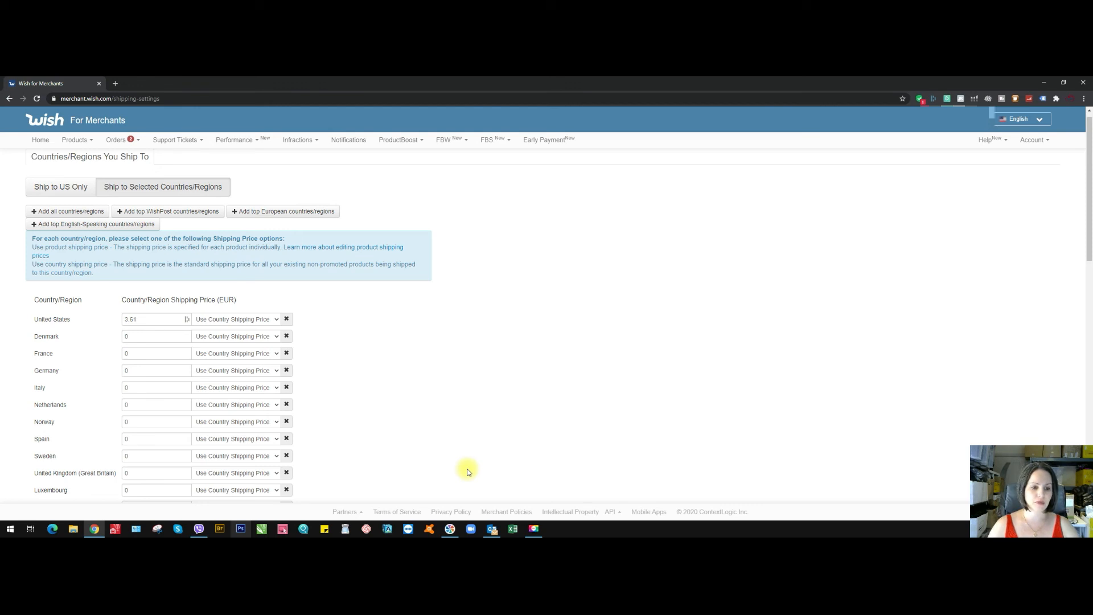
{"action": "left_click", "coordinate": [274, 318]}
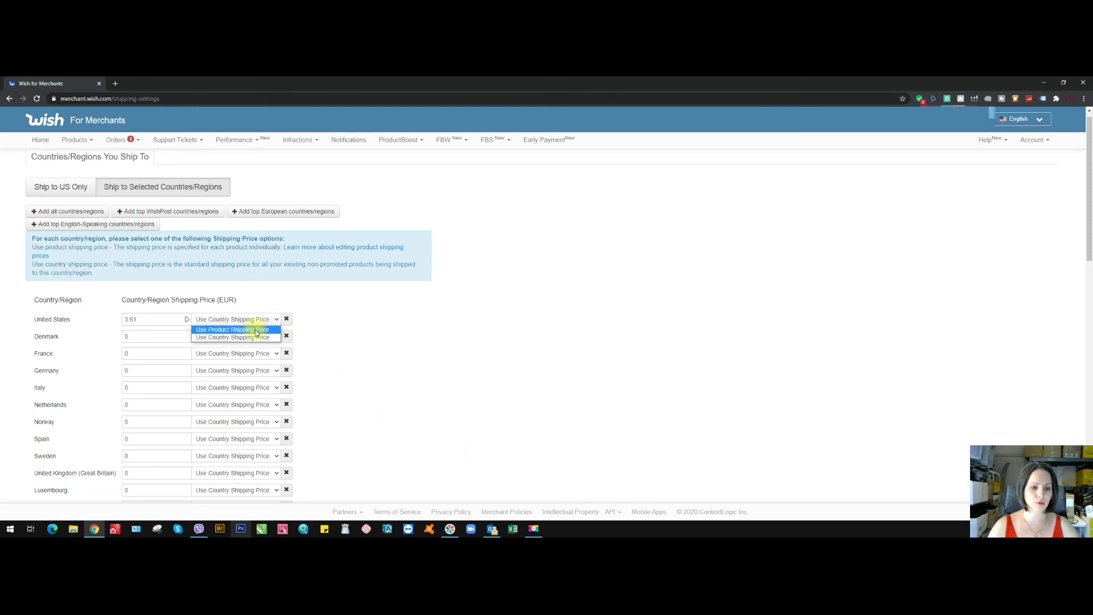
{"action": "left_click", "coordinate": [338, 330]}
- Try Use Product Shipping Price for Denmark, and restore Use Country Shipping Price with a price of 0
{"action": "left_click", "coordinate": [268, 336]}
{"action": "left_click", "coordinate": [256, 346]}
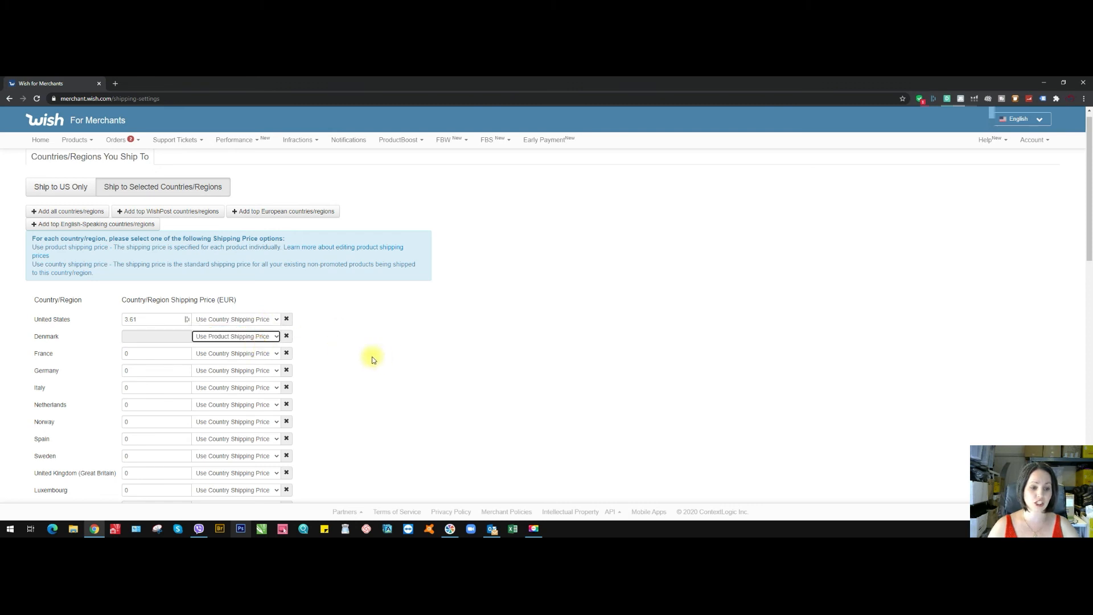
{"action": "left_click", "coordinate": [271, 336]}
{"action": "left_click", "coordinate": [238, 355]}
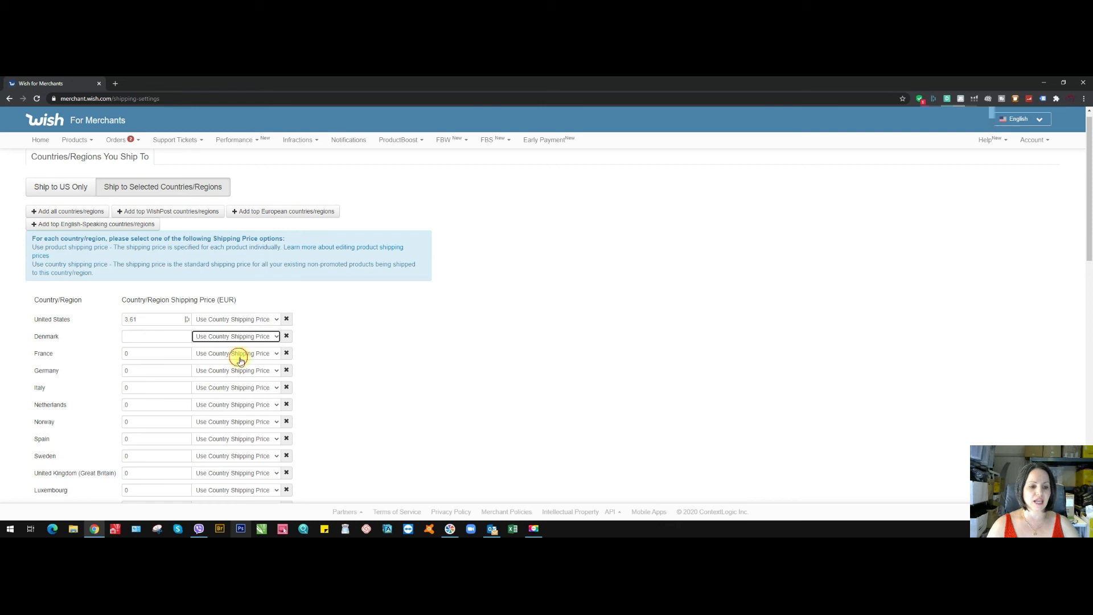
{"action": "left_click", "coordinate": [161, 336]}
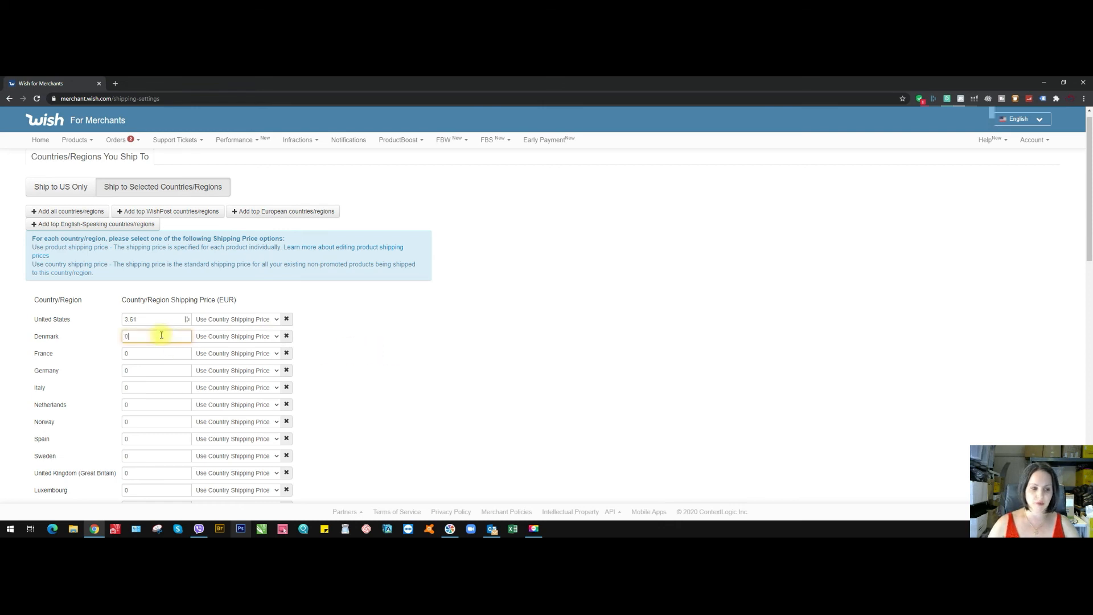
{"action": "left_click", "coordinate": [374, 352]}
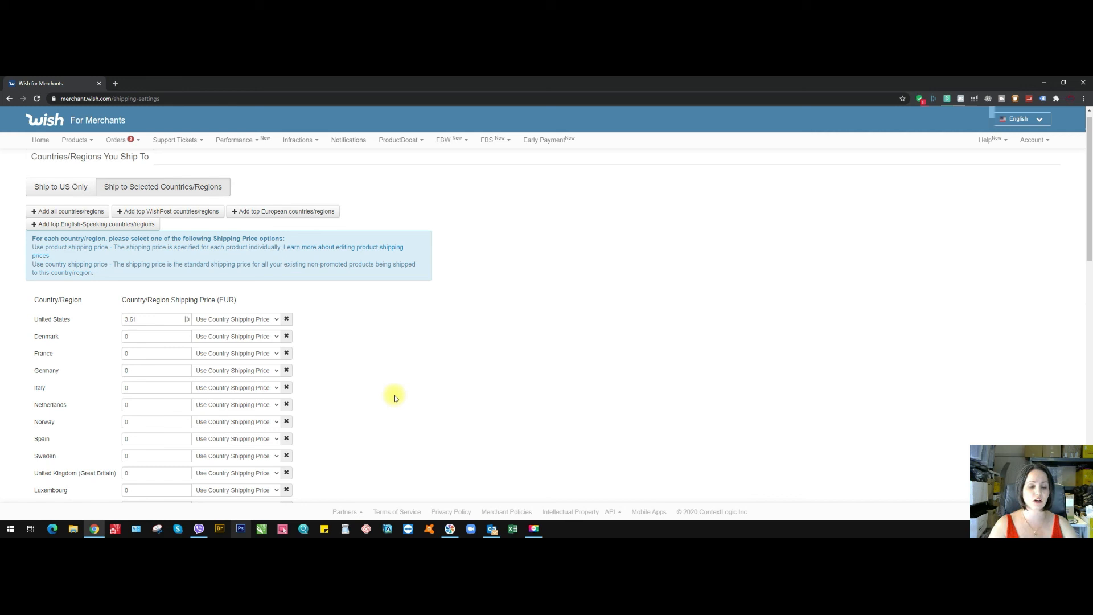
{"action": "scroll", "coordinate": [395, 397], "scroll_direction": "down", "scroll_amount": 3}
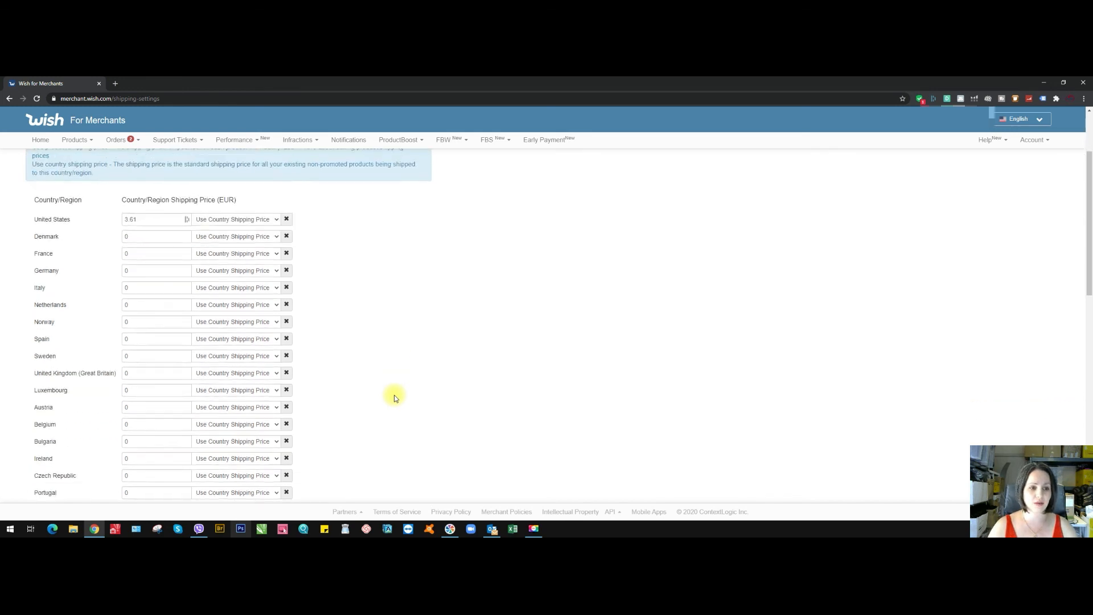